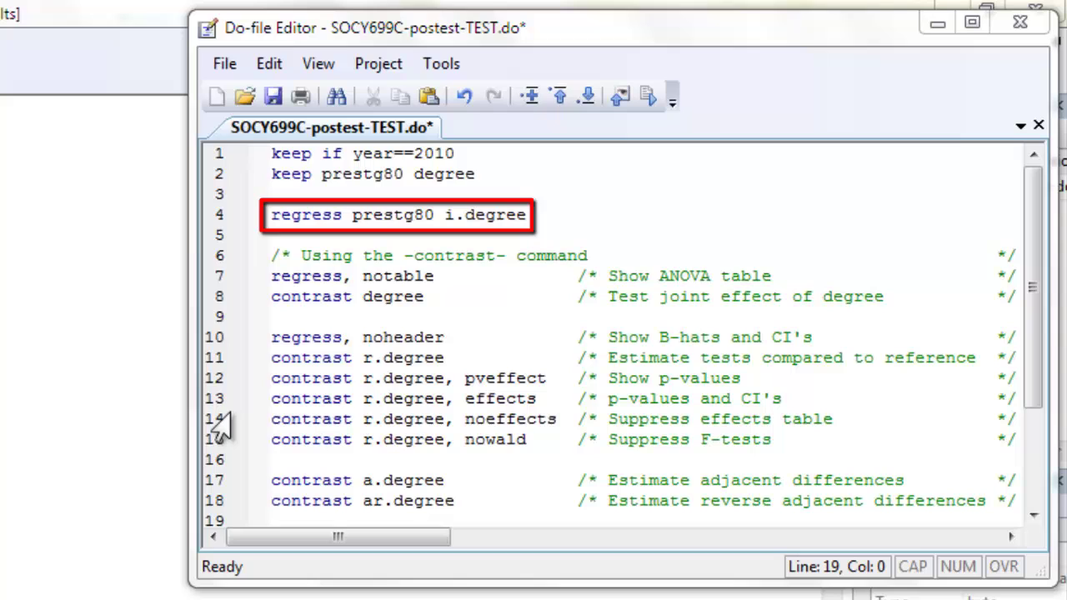
Step: Run line 4, regress prestg80 i.degree, and view its output (N = 1890, R-squared 0.2980)
left_click(212, 220)
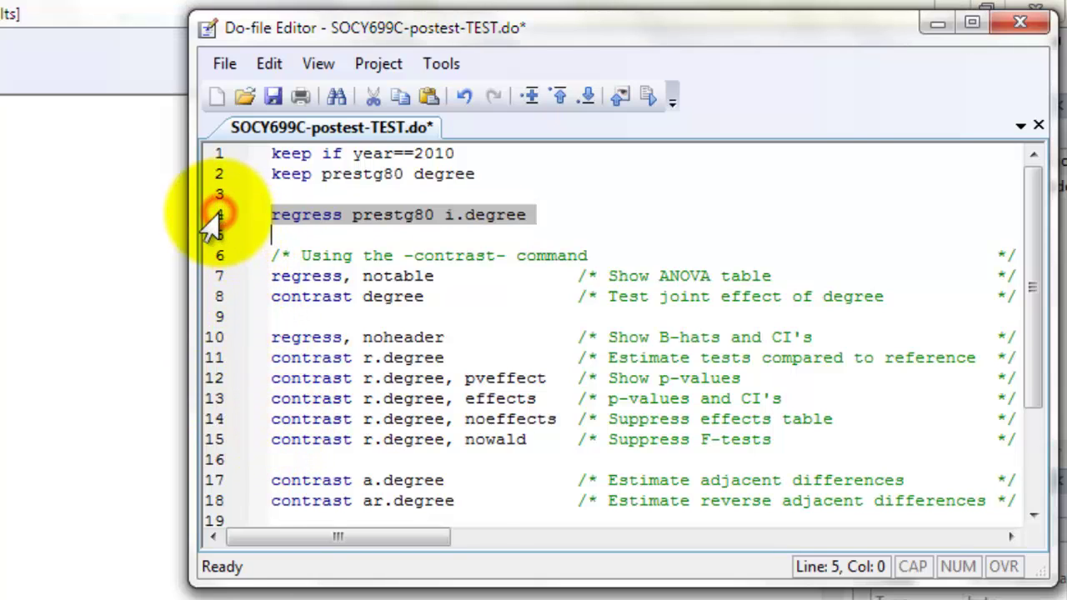
left_click(652, 93)
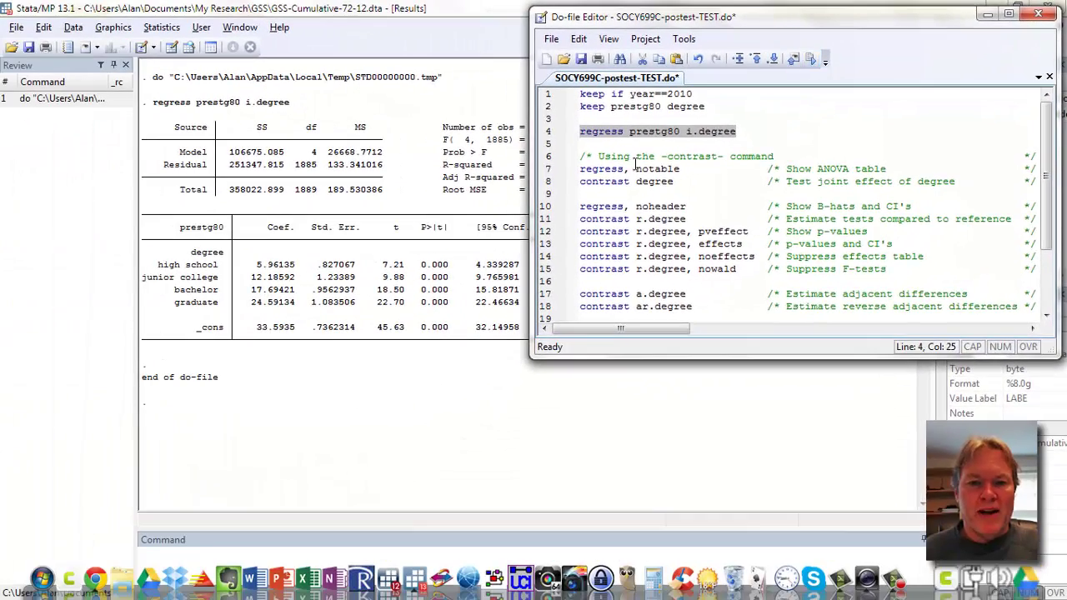
left_click(481, 405)
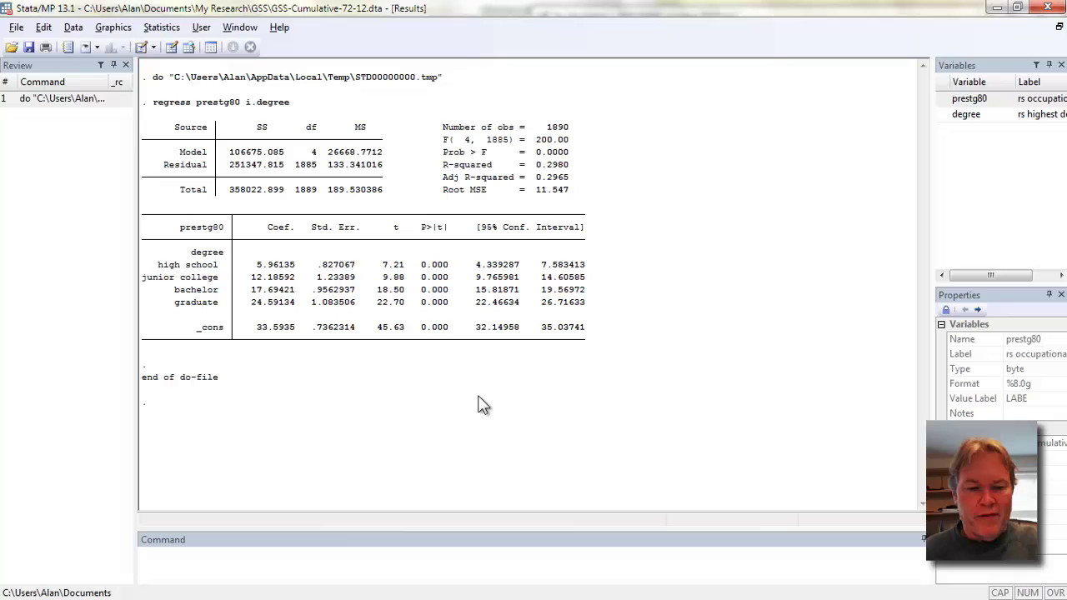
Step: Run lines 7–8, regress, notable and contrast degree, giving the joint test F(4, 1885) = 200.00
key("ctrl+9")
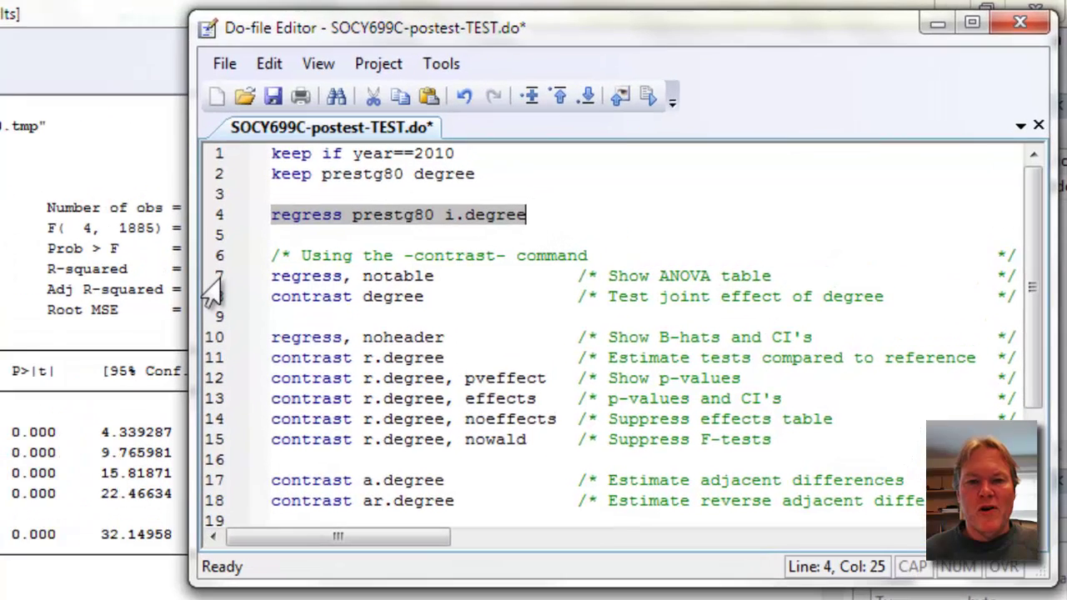
left_click(293, 252)
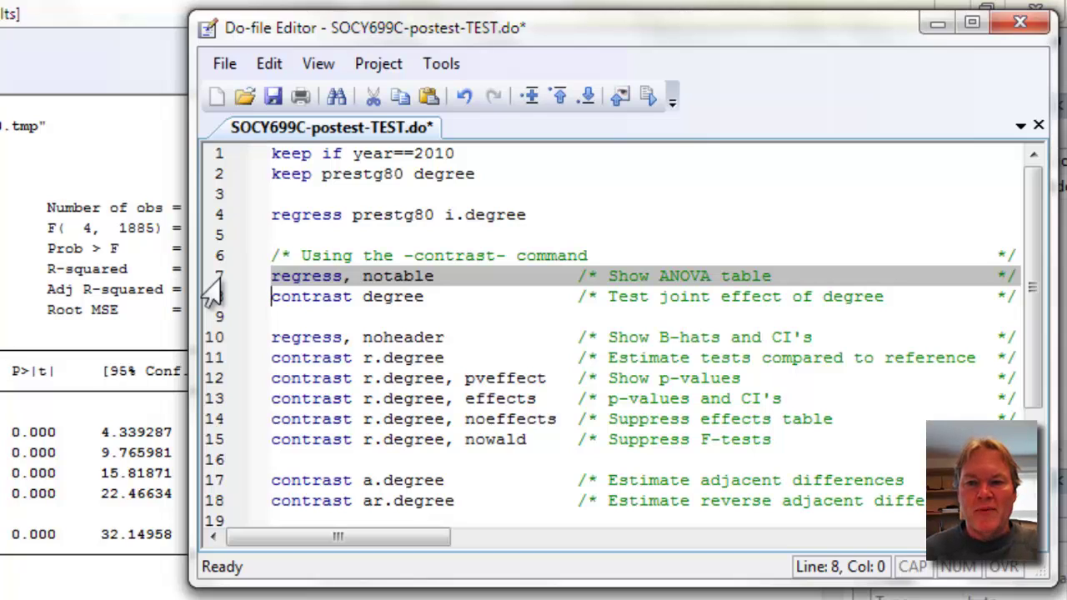
left_click(210, 285)
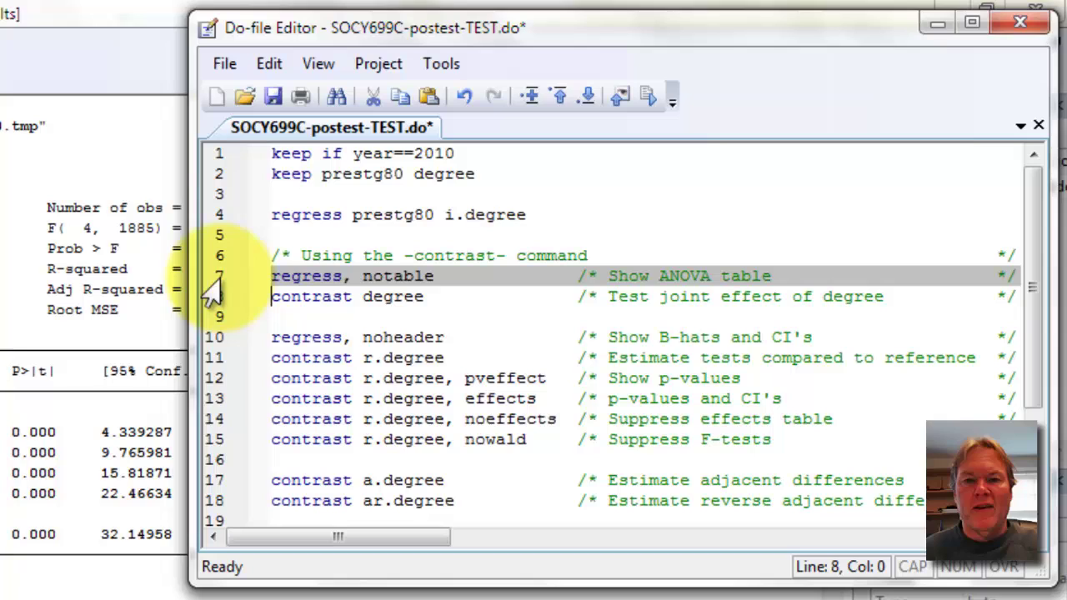
left_click_drag(210, 285, 208, 307)
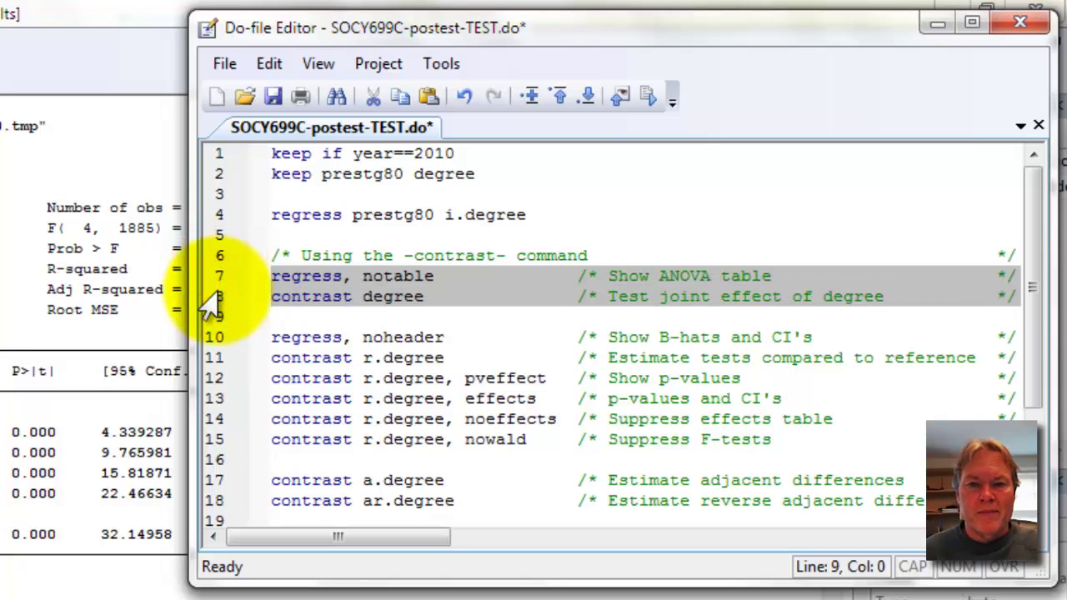
left_click(647, 103)
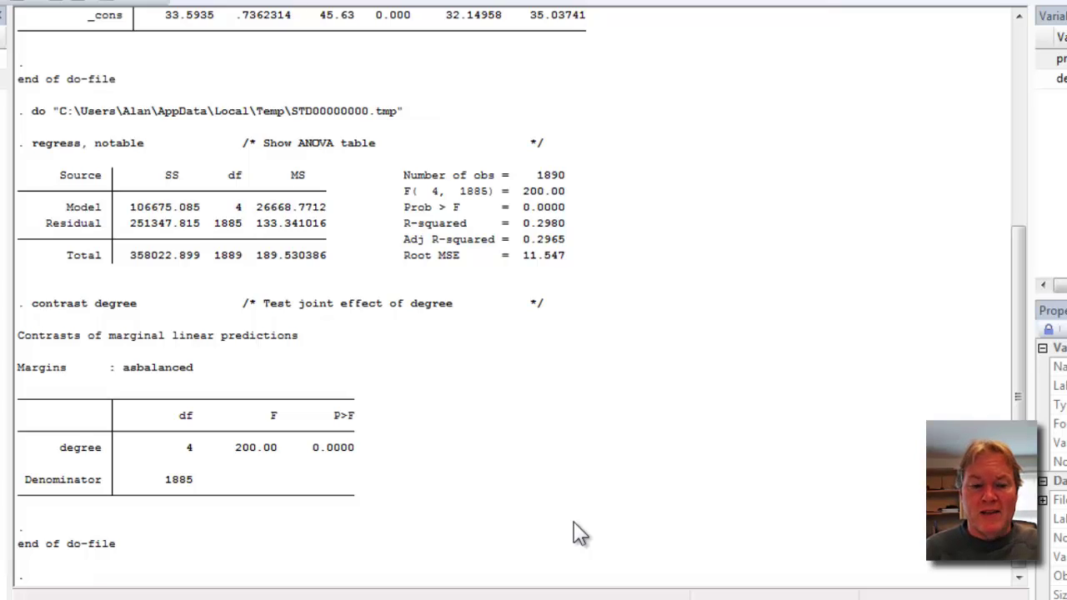
Step: Run lines 10–11, regress, noheader and contrast r.degree, giving F values 51.95, 97.54, 342.36, 515.11
key("alt+Tab")
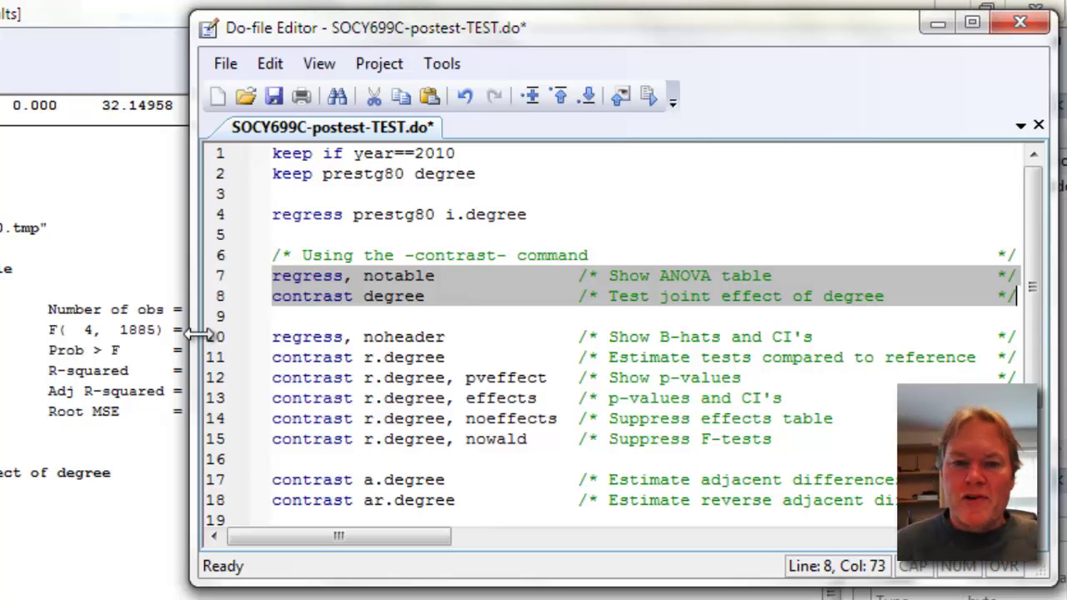
left_click(210, 340)
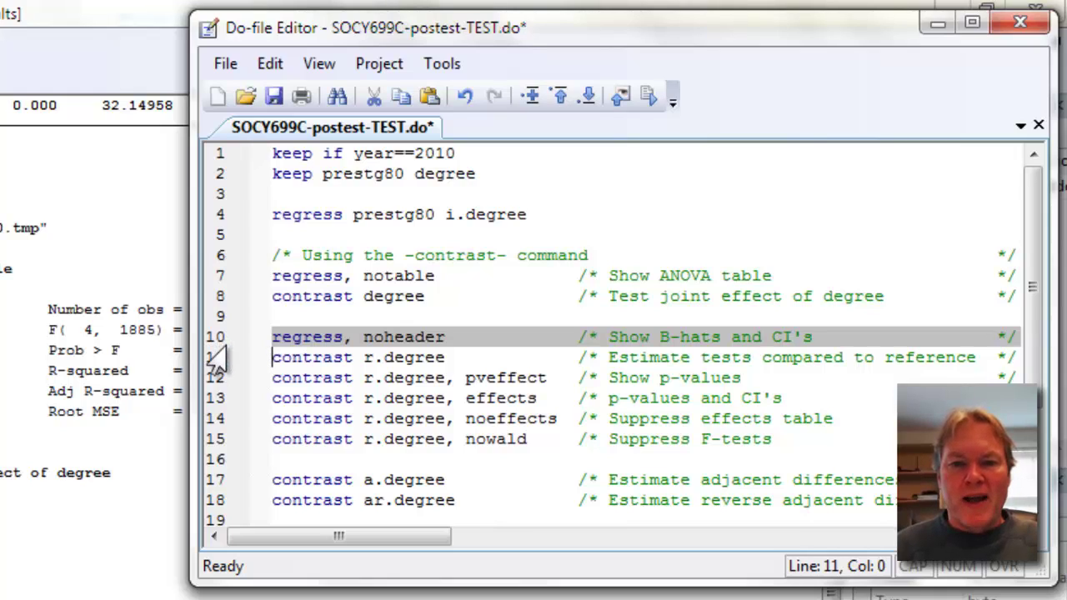
left_click(212, 358, "shift")
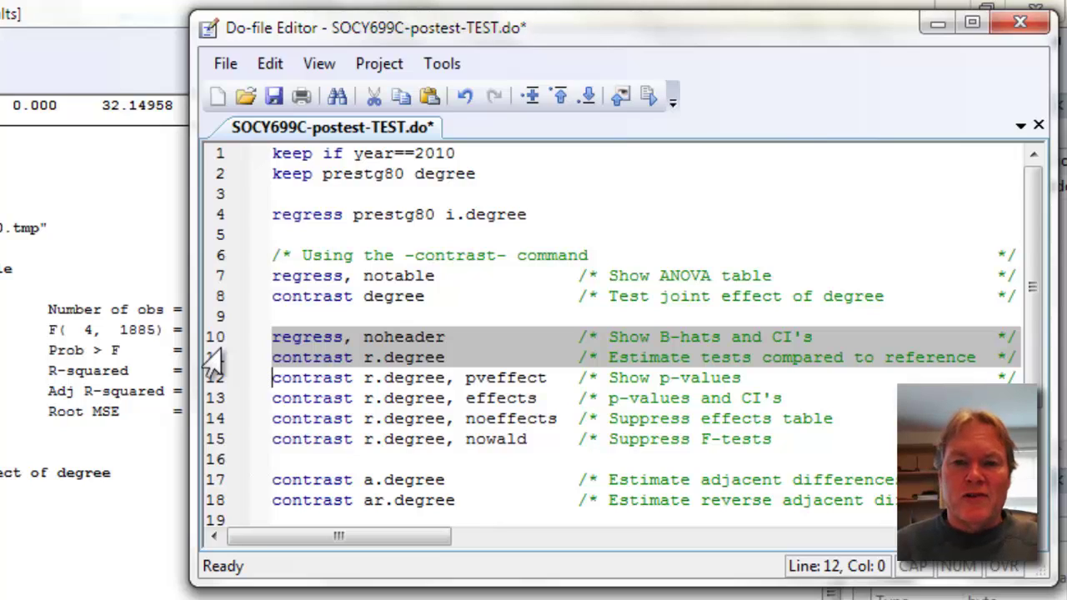
key("shift+Left")
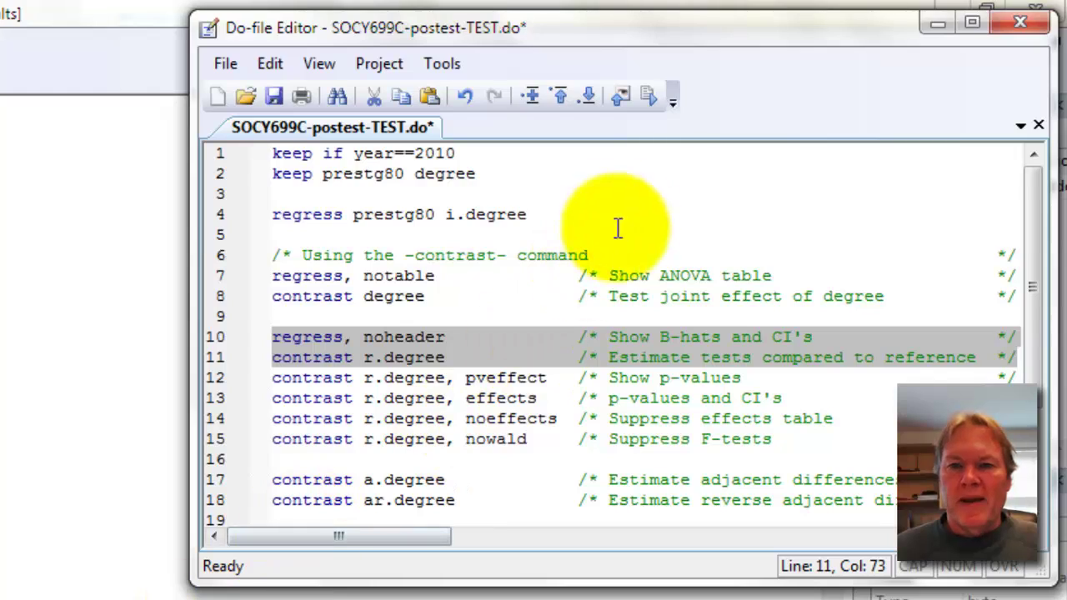
left_click(652, 103)
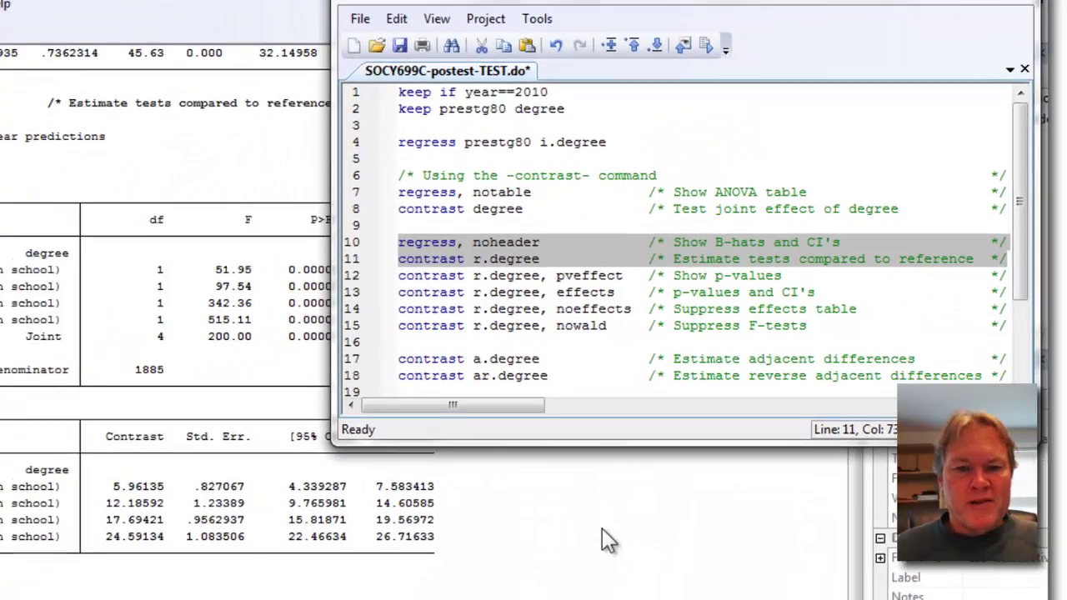
Step: Scroll the Results up to match the high school contrast 5.96135 (F = 51.95) against its coefficient
left_click(663, 406)
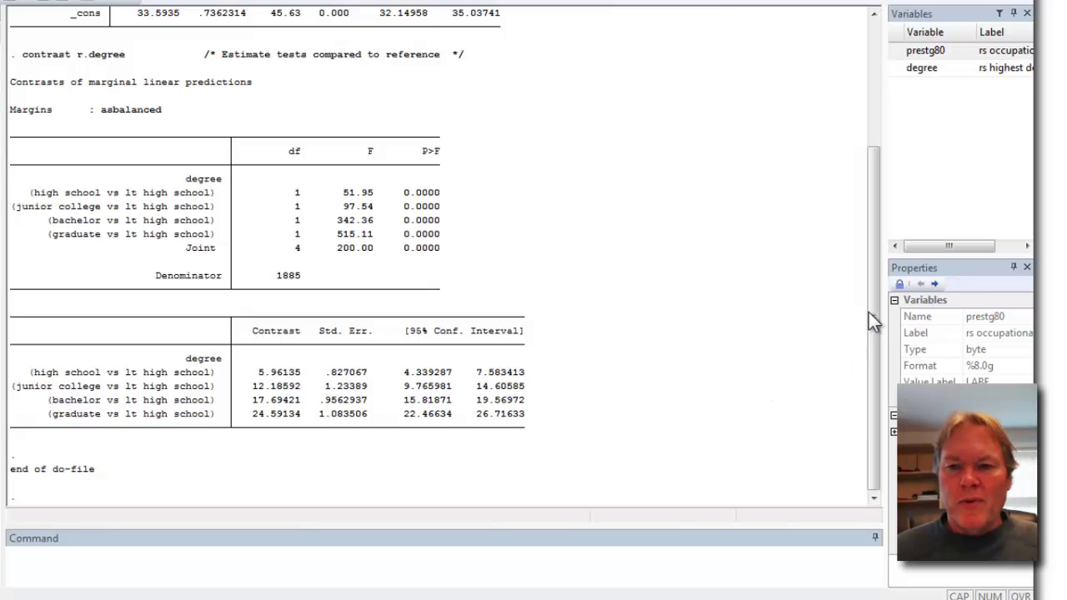
left_click_drag(873, 308, 876, 254)
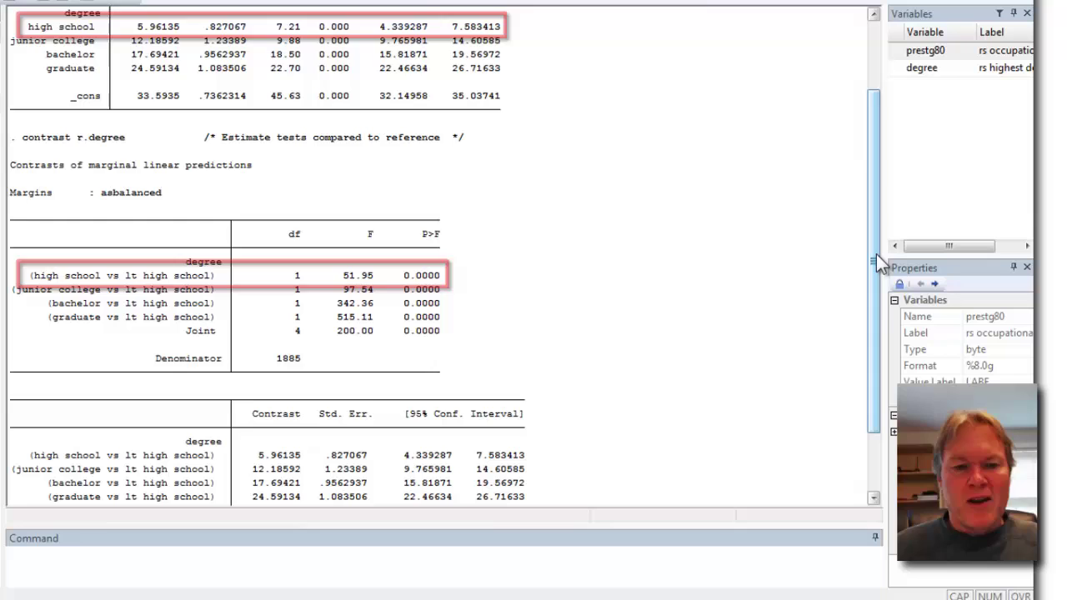
Step: Compute di 7.21^2 in the Command window, showing 51.9841 to compare with F = 51.95
left_click(80, 566)
type("di ")
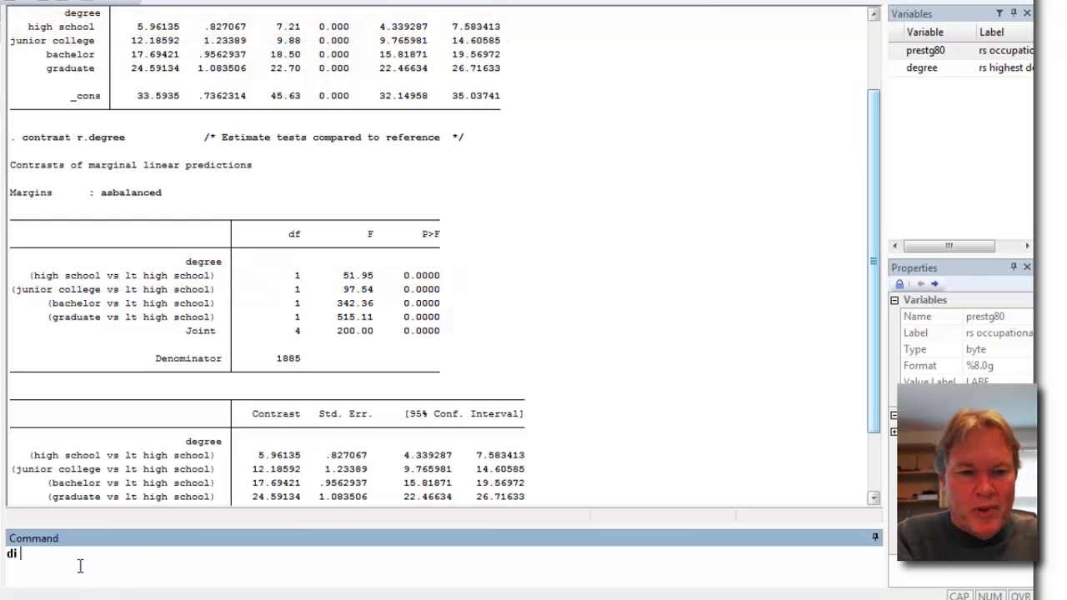
type("7")
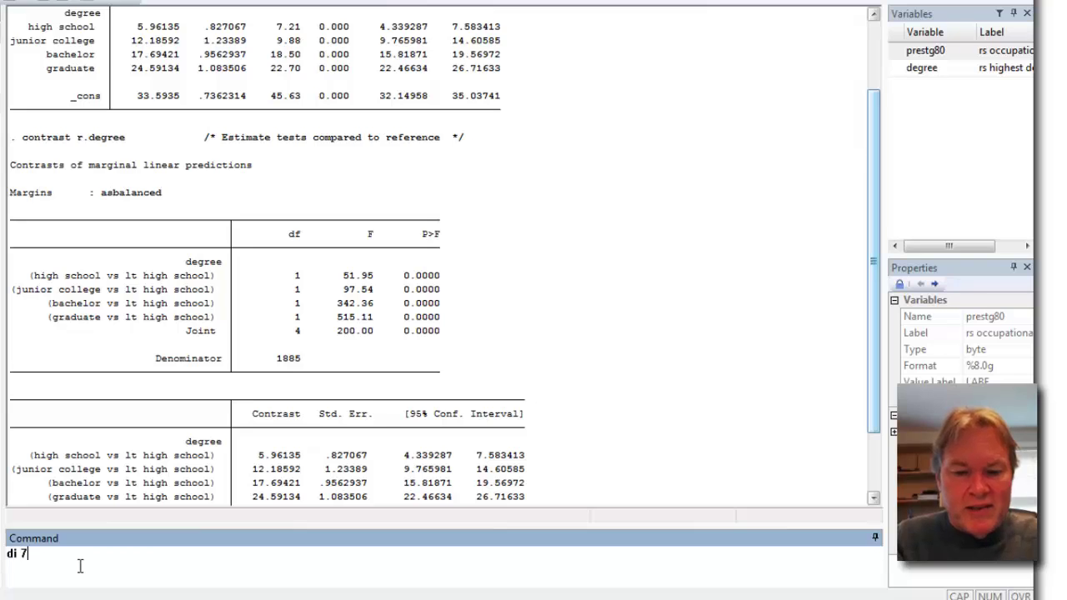
type(".21^2")
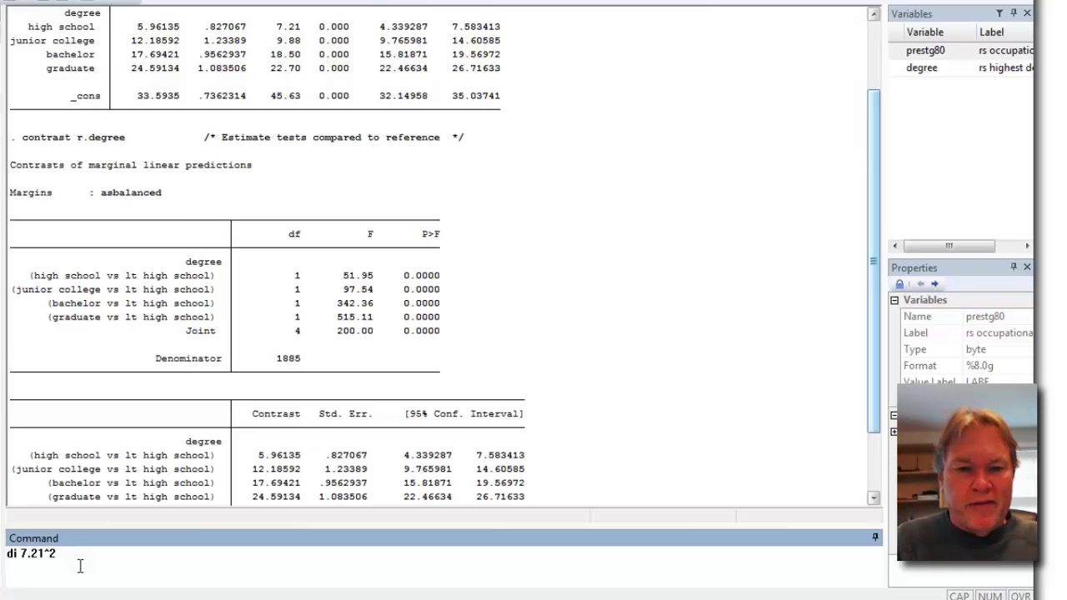
key("Return")
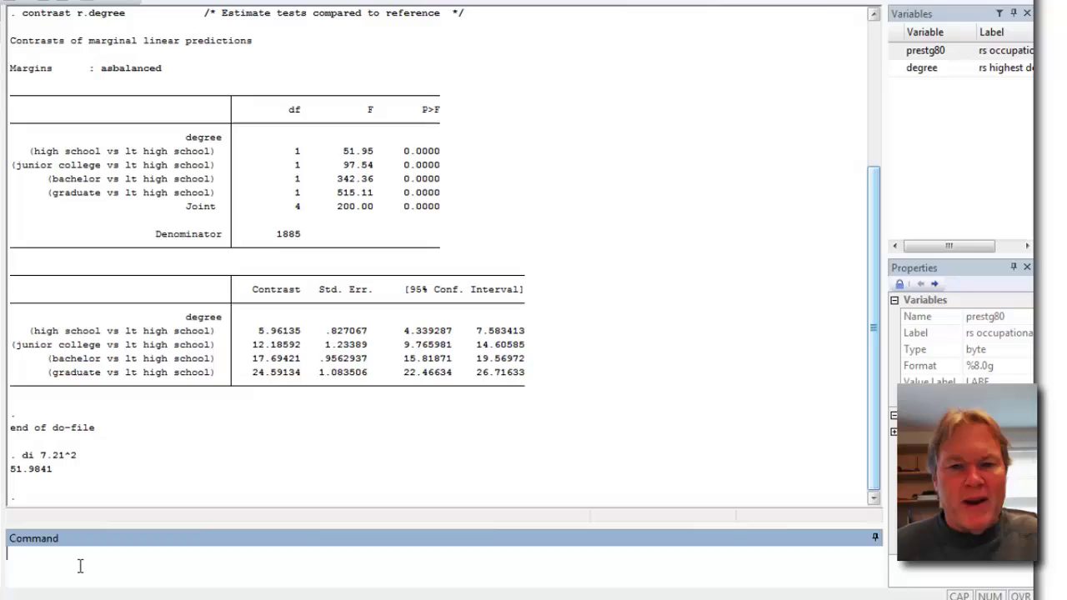
key("alt+Tab")
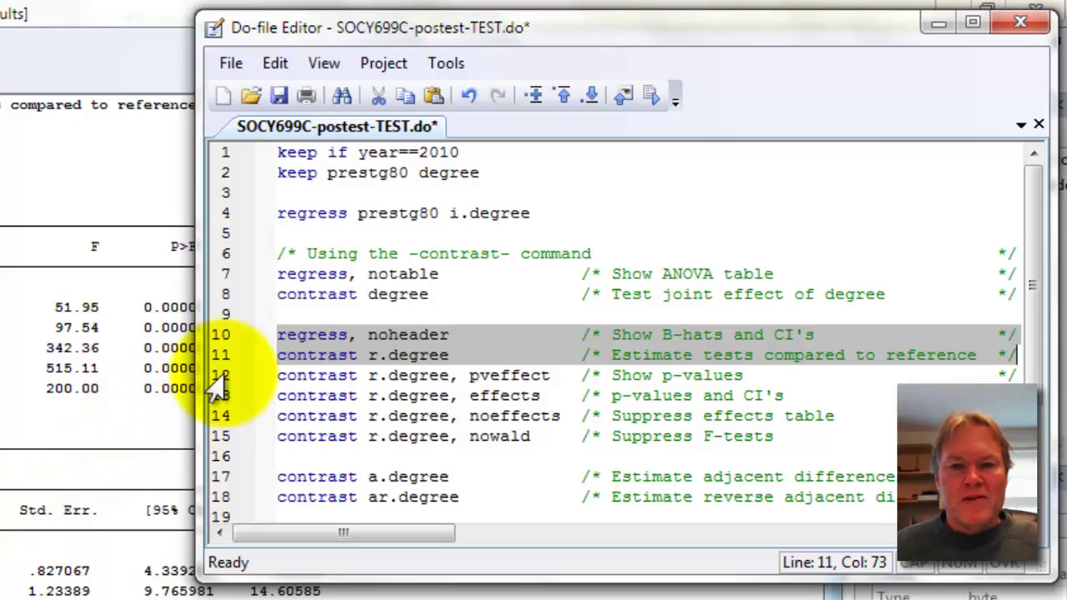
left_click_drag(218, 375, 218, 400)
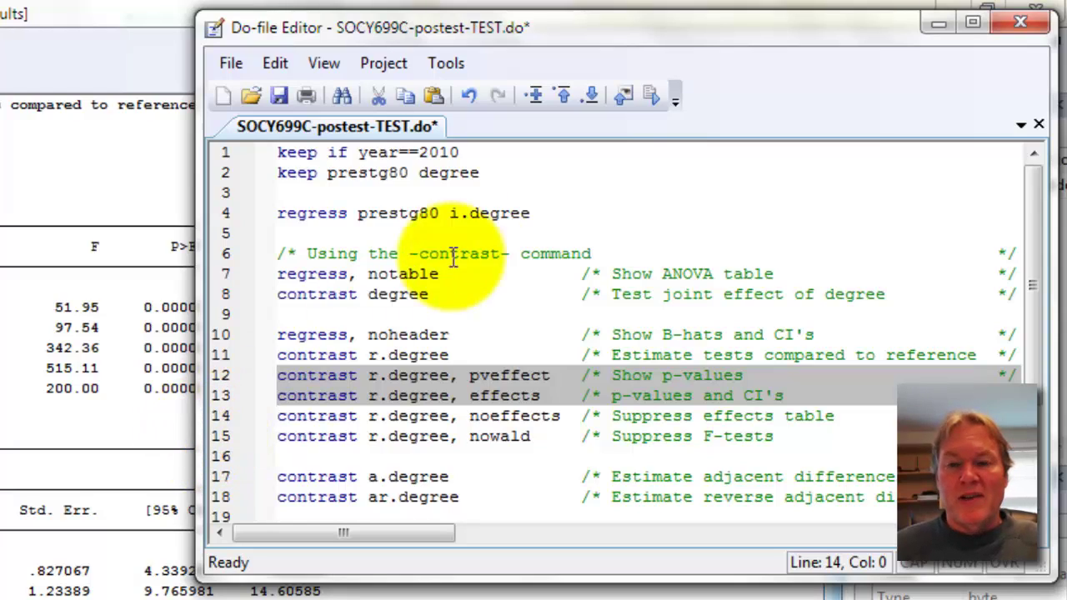
left_click(658, 99)
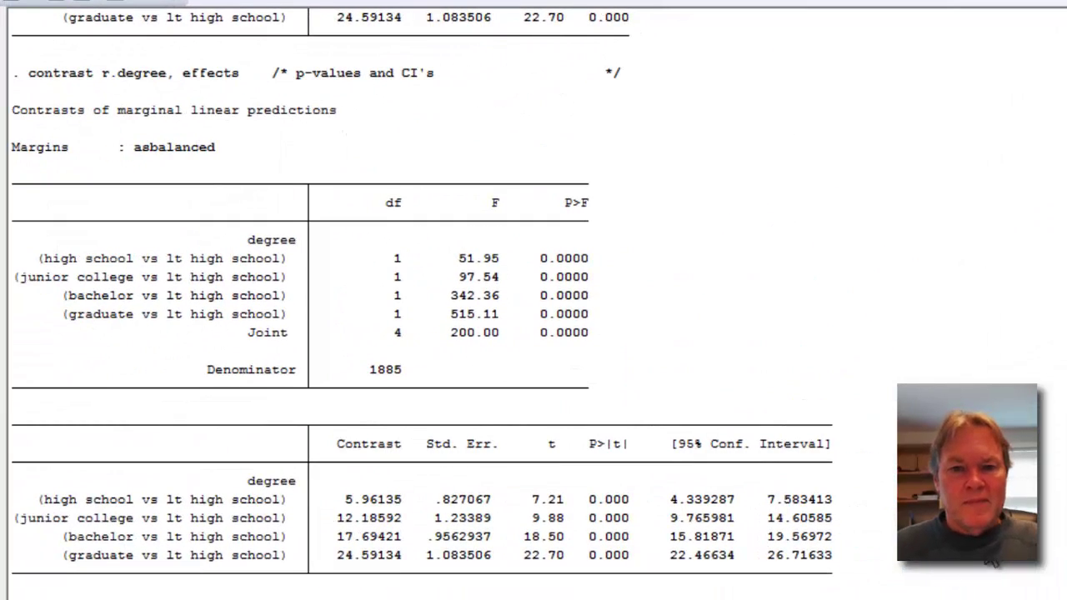
scroll(417, 333, "up", 4)
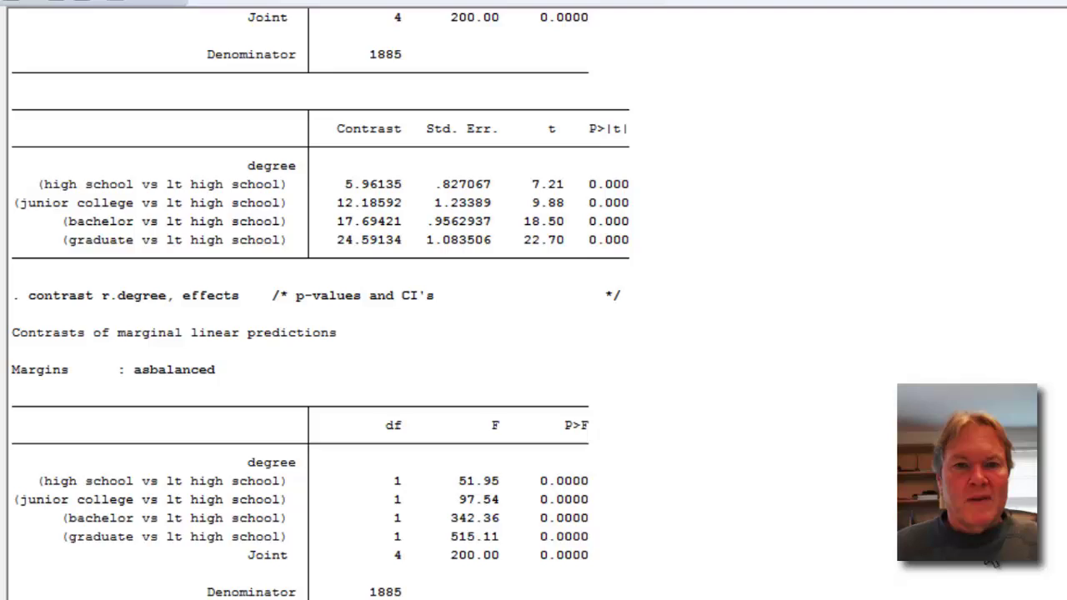
scroll(991, 563, "up", 3)
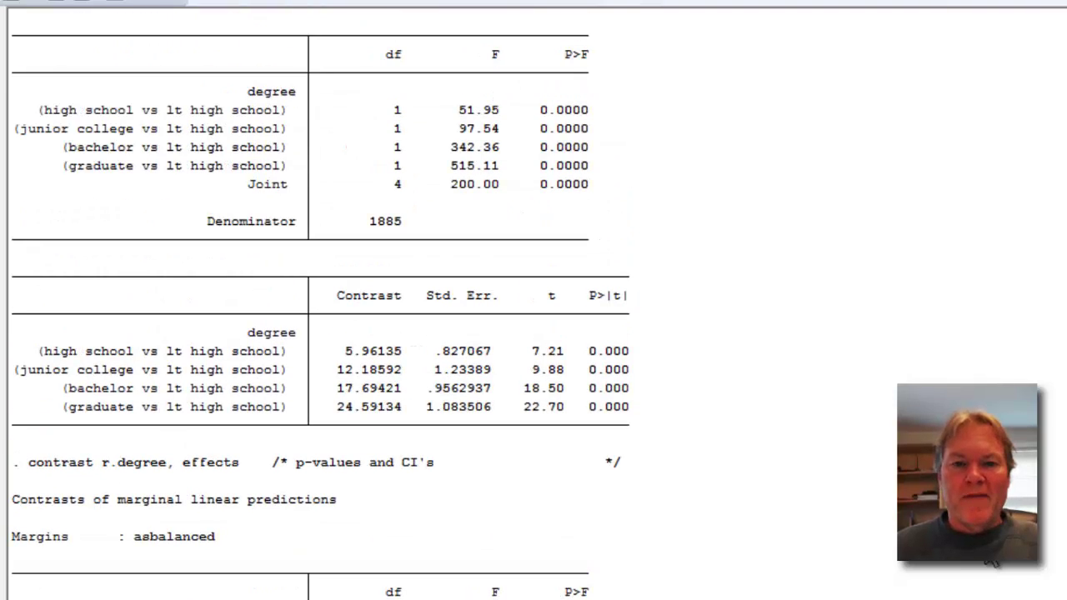
scroll(992, 563, "down", 7)
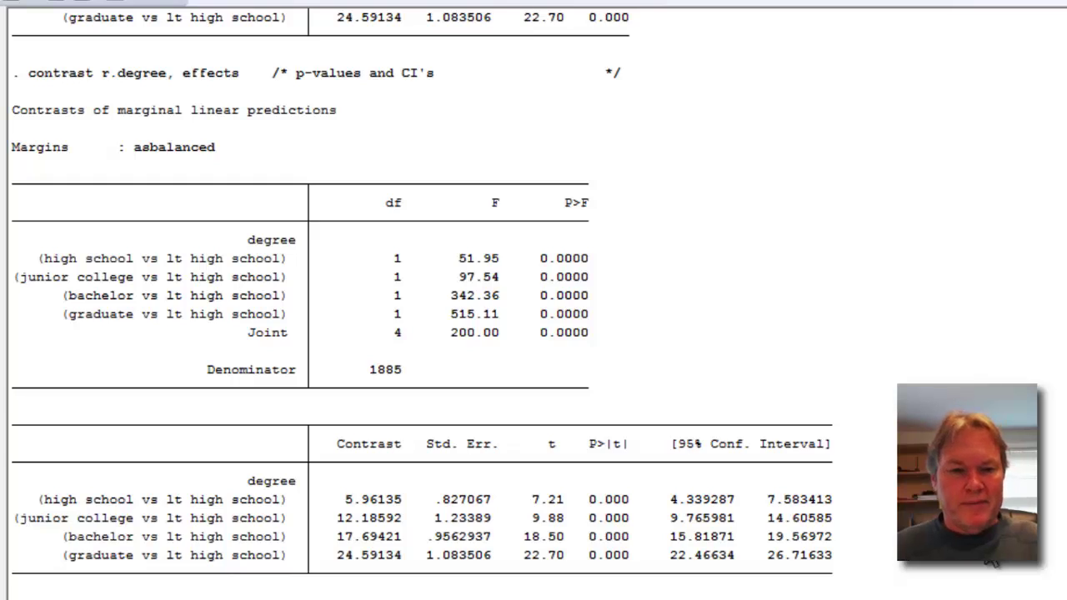
Step: Run only line 14, contrast r.degree, noeffects, showing just the F-test table (F = 200.00)
key("ctrl+9")
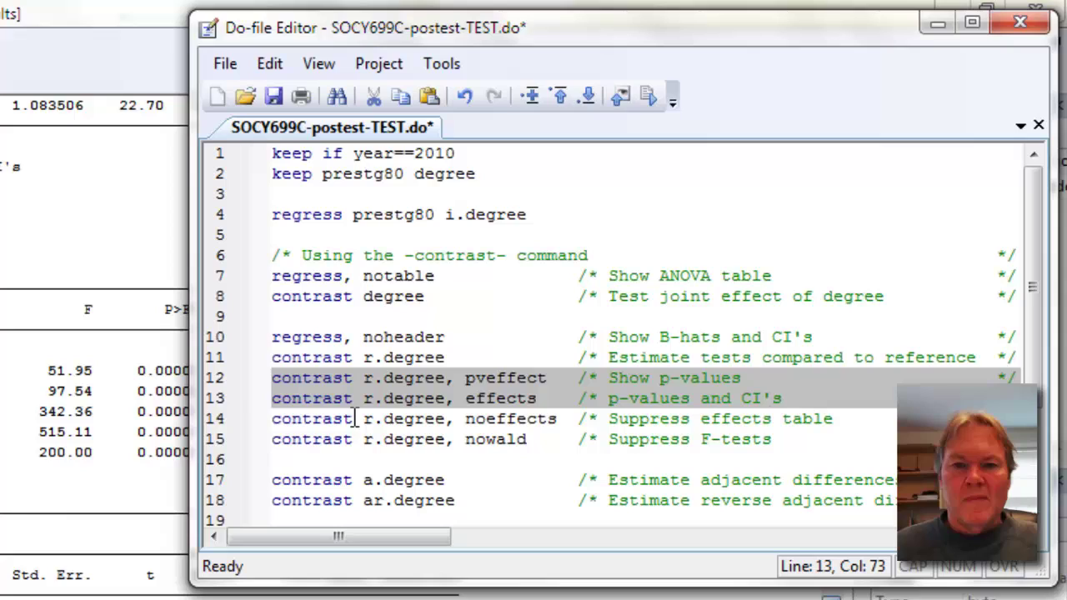
left_click(211, 423)
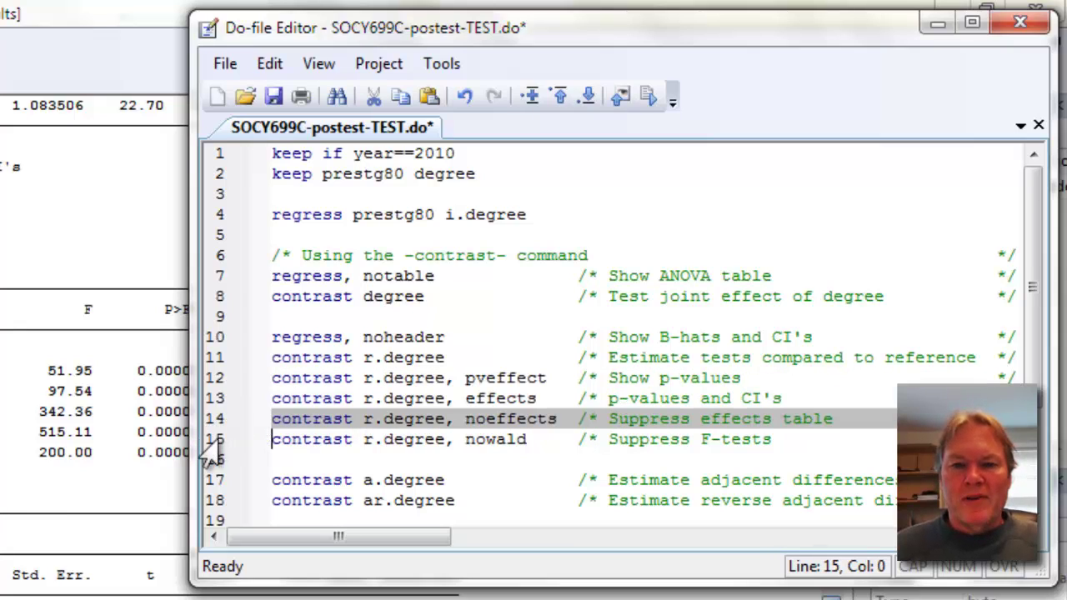
left_click(212, 437)
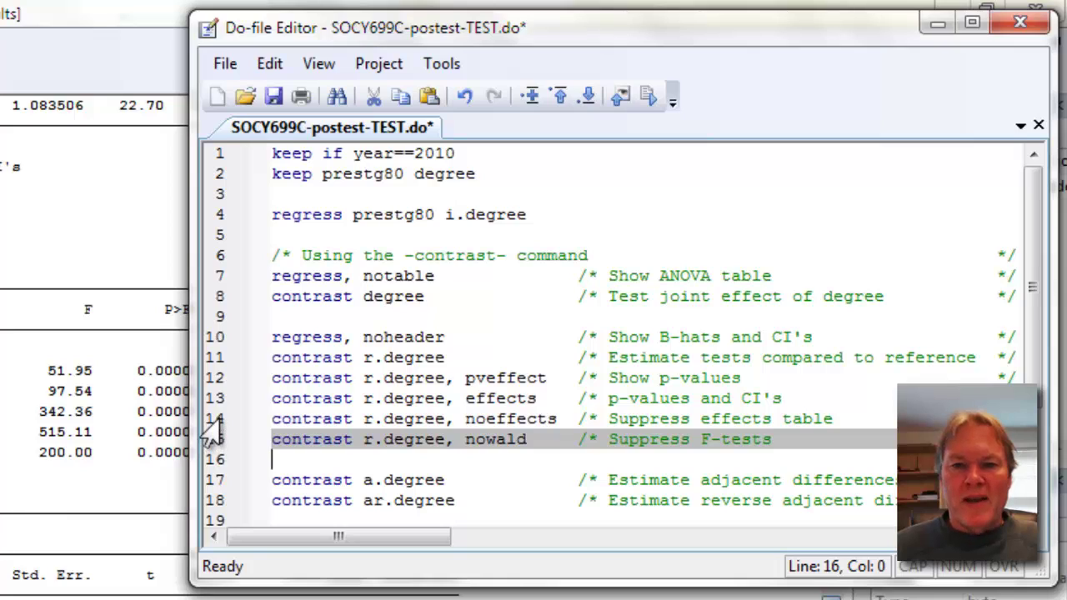
left_click_drag(211, 421, 212, 441)
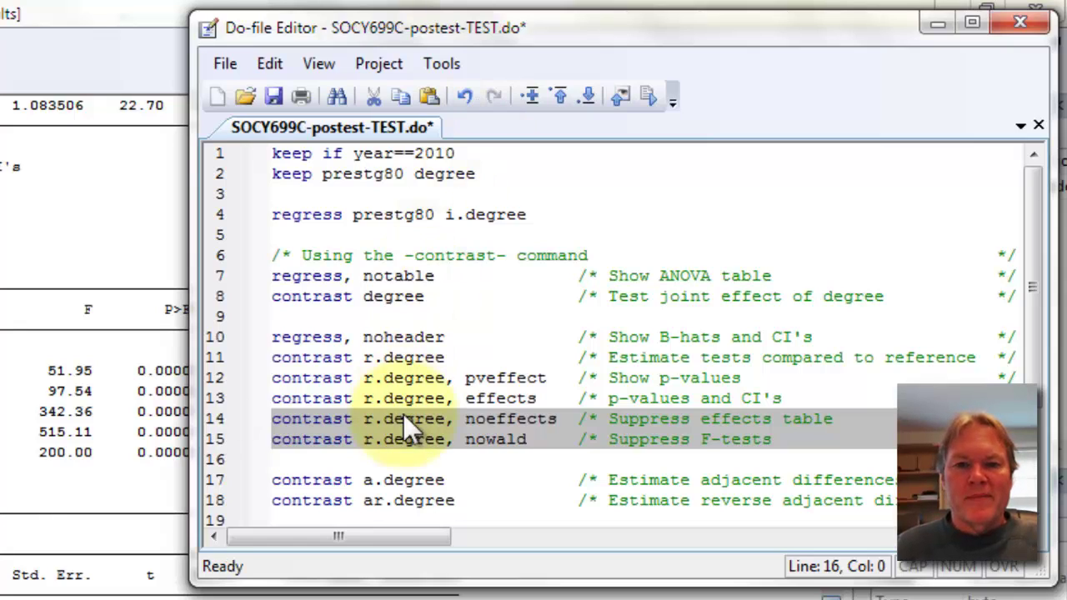
left_click(213, 423)
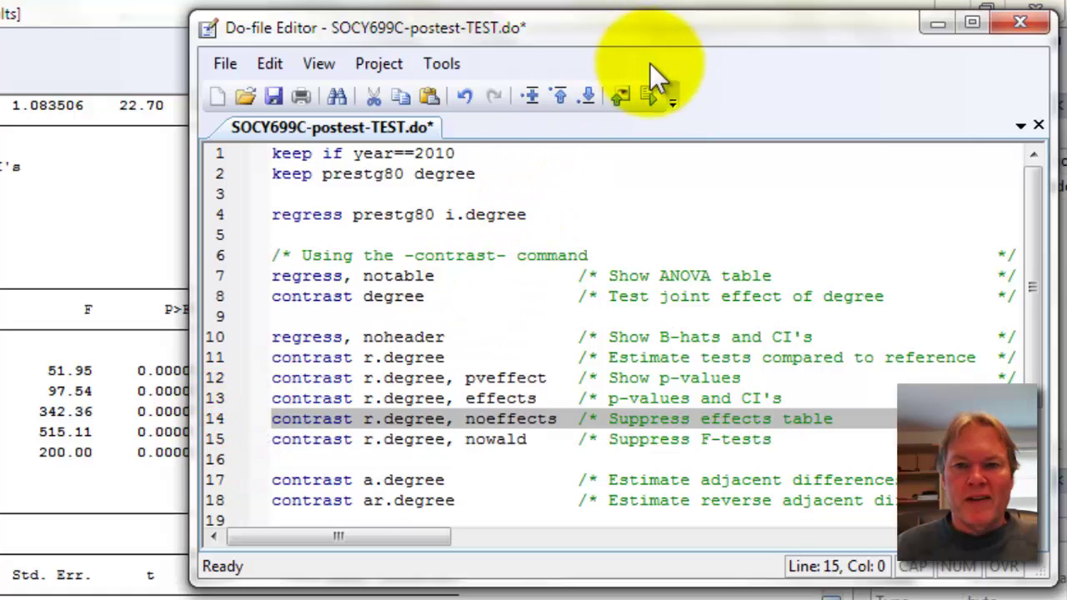
left_click(649, 93)
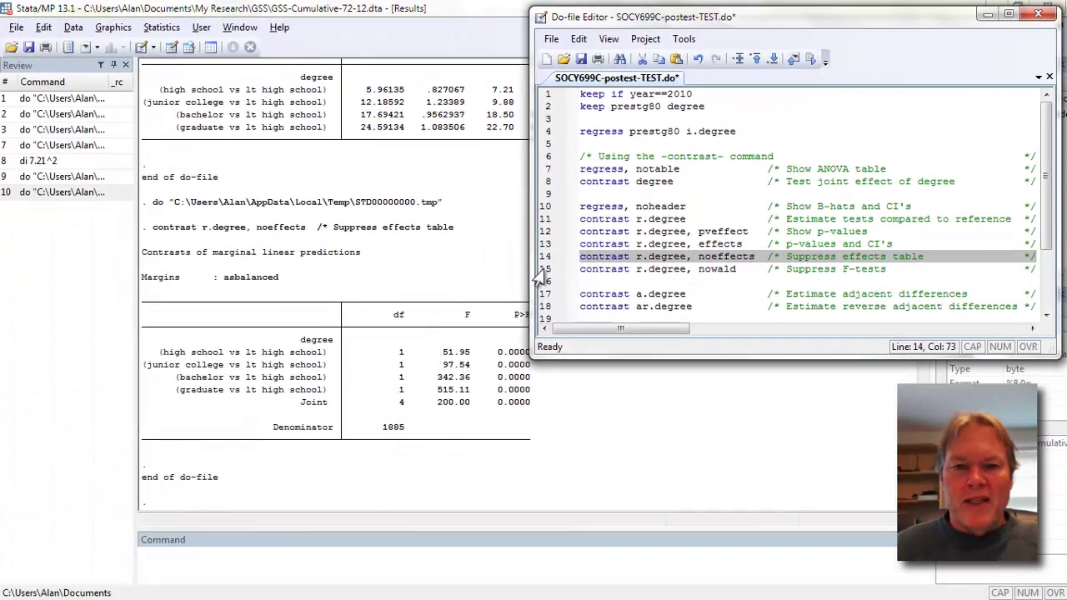
Step: Run line 15, contrast r.degree, nowald, for contrast estimates with confidence intervals and no F-tests
left_click(538, 268)
left_click(813, 59)
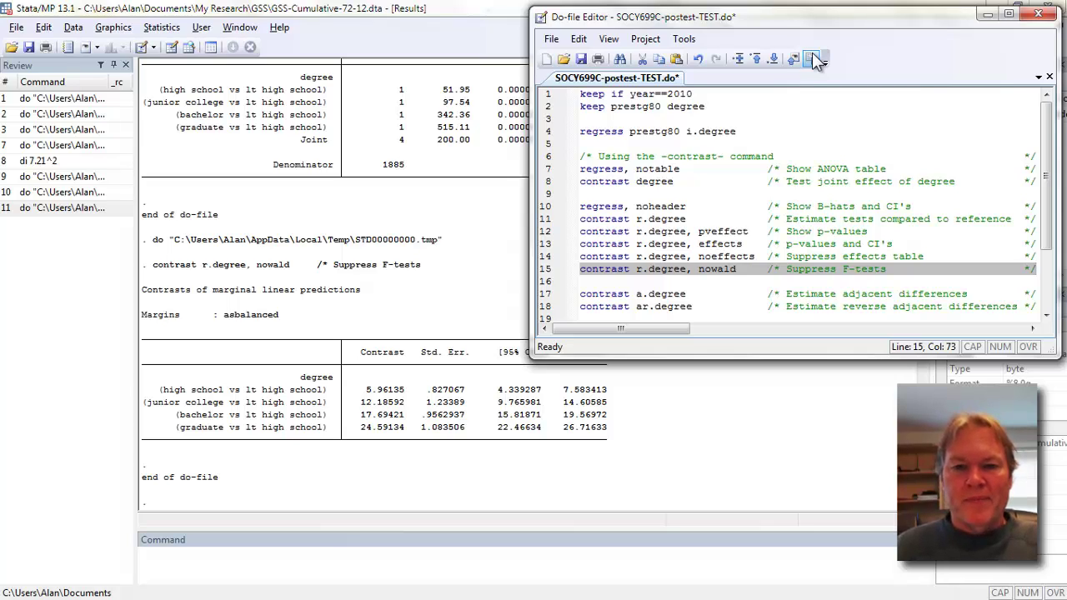
Step: Run line 17, contrast a.degree, giving adjacent differences with F values 51.95, 34.52, 22.43, 47.36
left_click(543, 294)
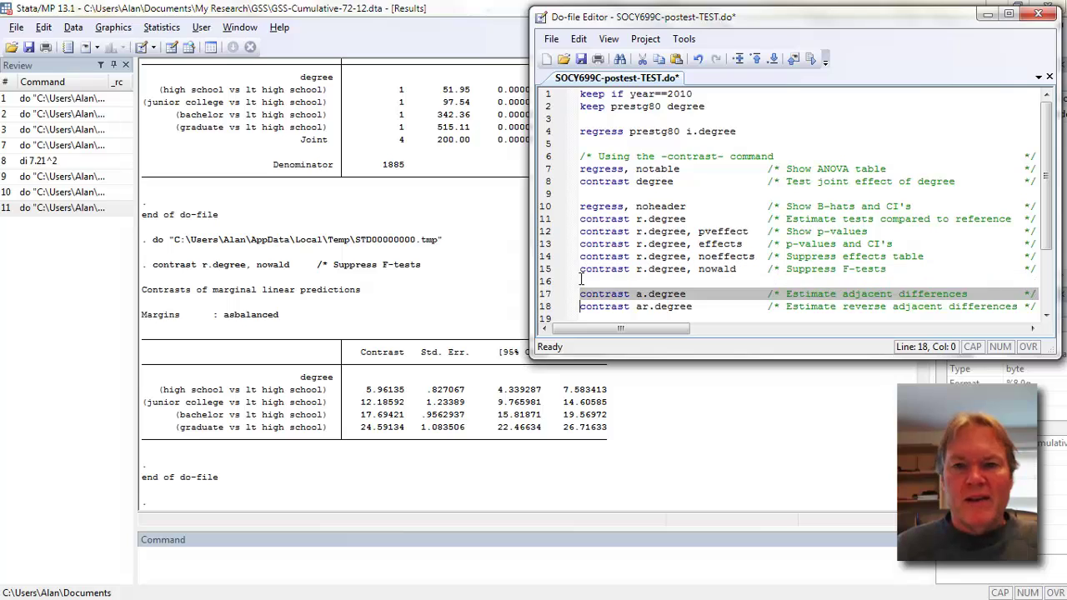
left_click(811, 60)
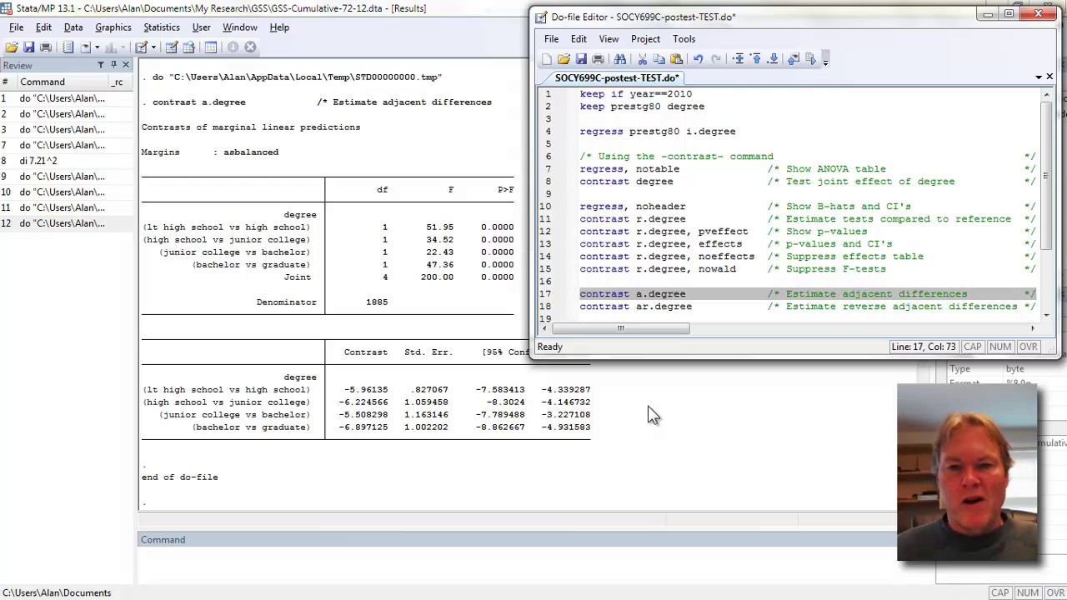
left_click(539, 307)
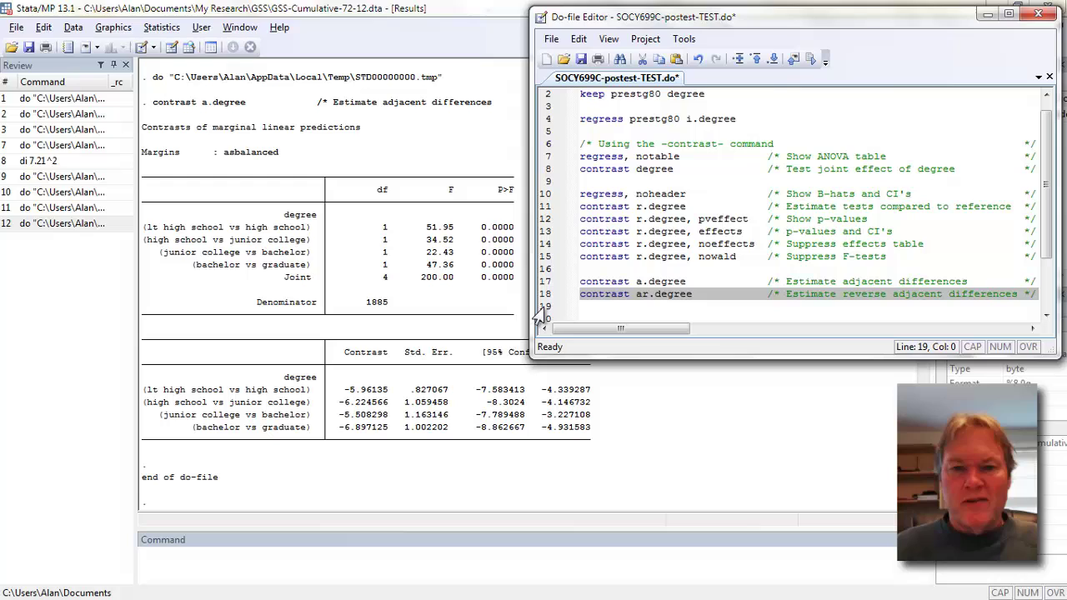
Step: Run line 18, contrast ar.degree, then scroll the do-file down to the pwcompare block
left_click(810, 59)
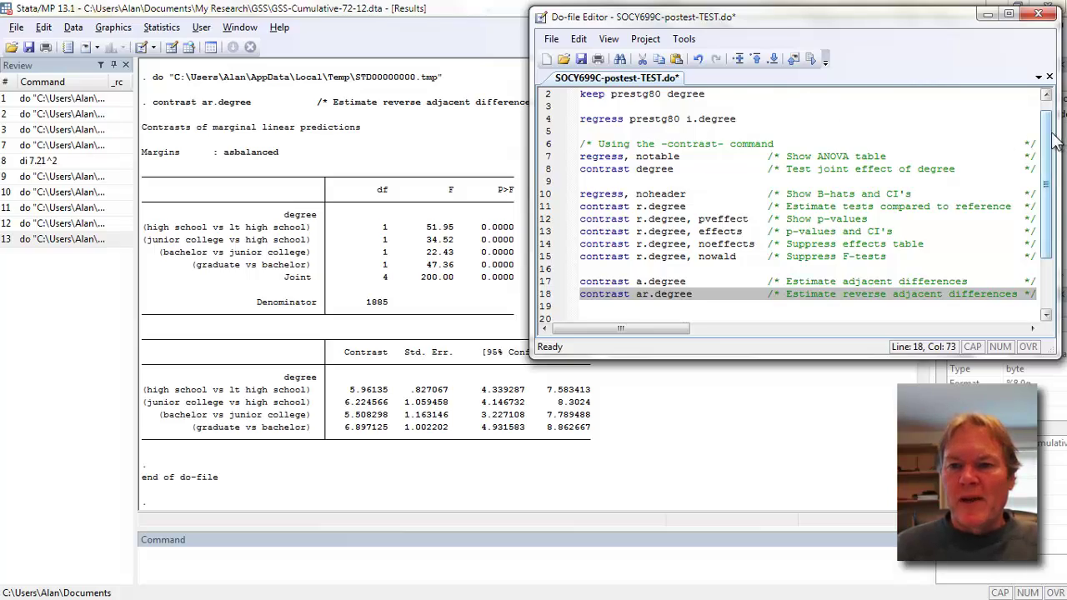
left_click_drag(1052, 135, 1044, 210)
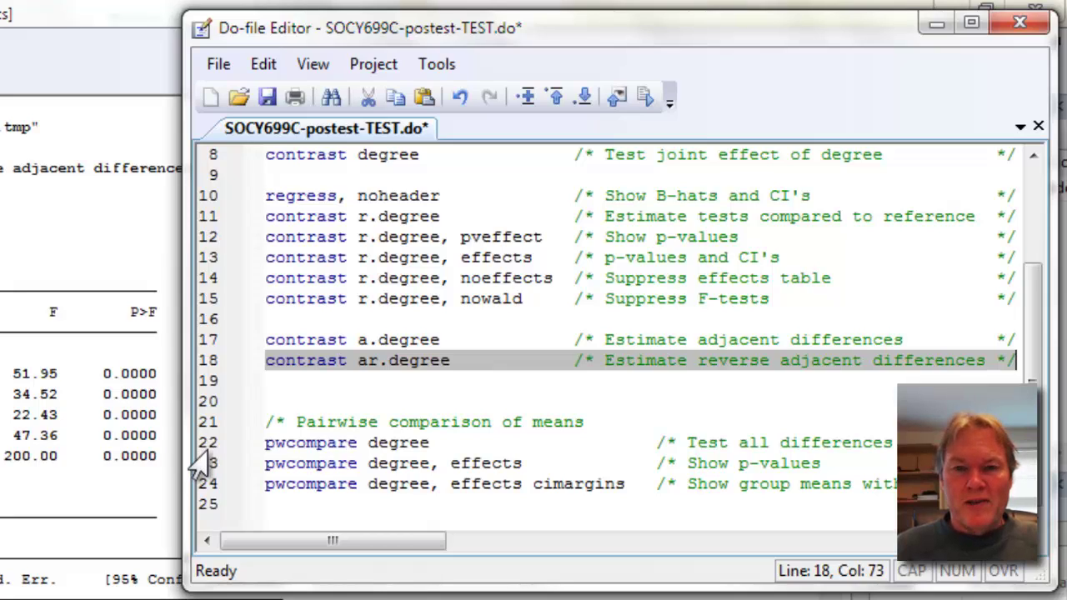
Step: Run line 22, pwcompare degree, listing ten pairwise contrasts such as graduate vs lt high school 24.59134
left_click(204, 444)
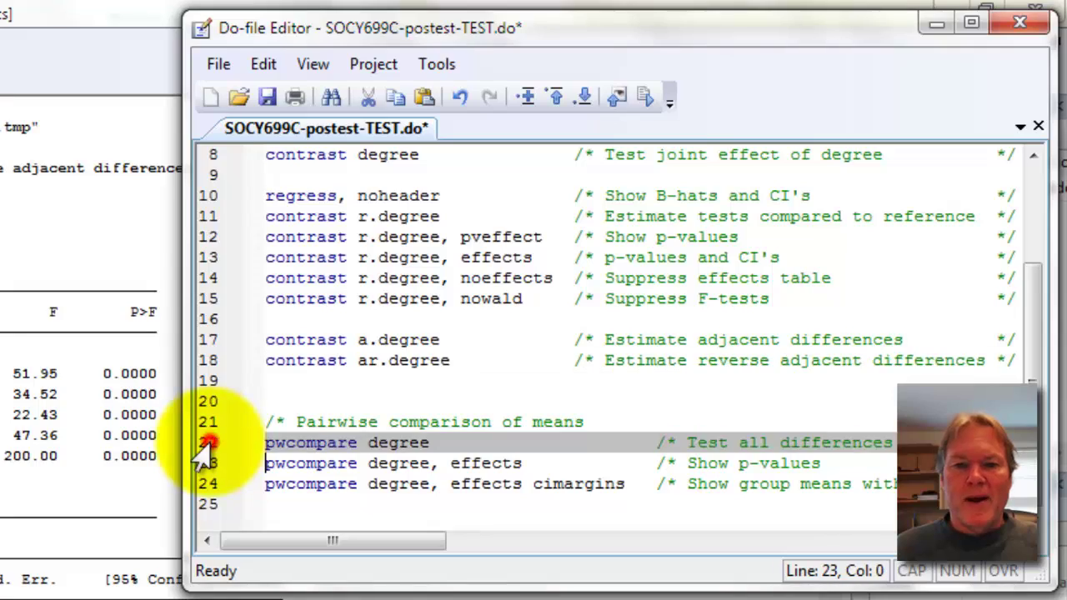
left_click(645, 99)
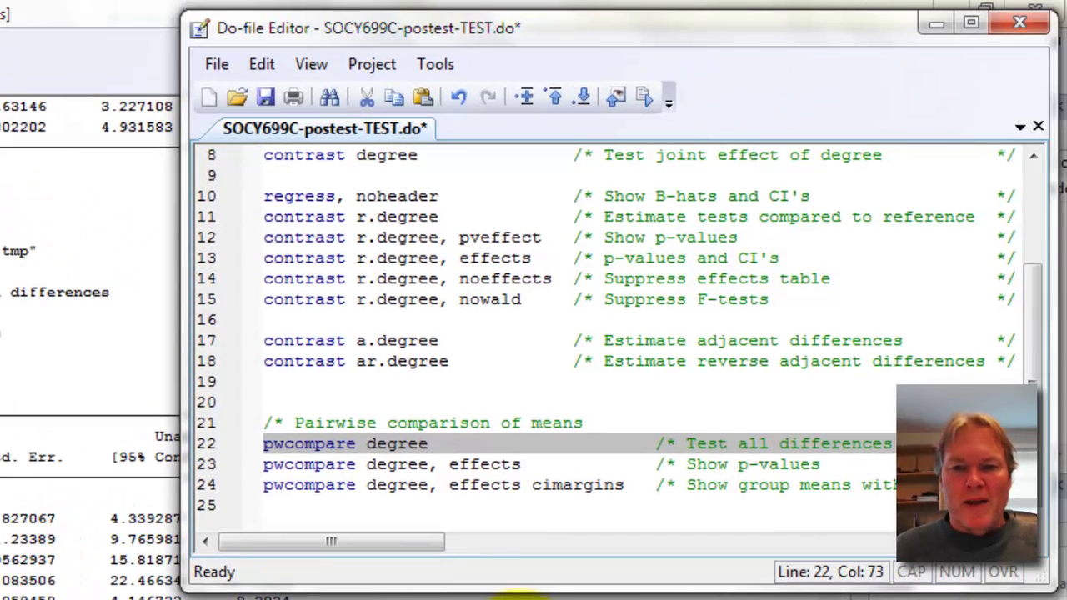
Step: Run 'pwcompare degree, effects' and 'pwcompare degree, effects cimargins' from do-file lines 23–24
left_click(200, 466)
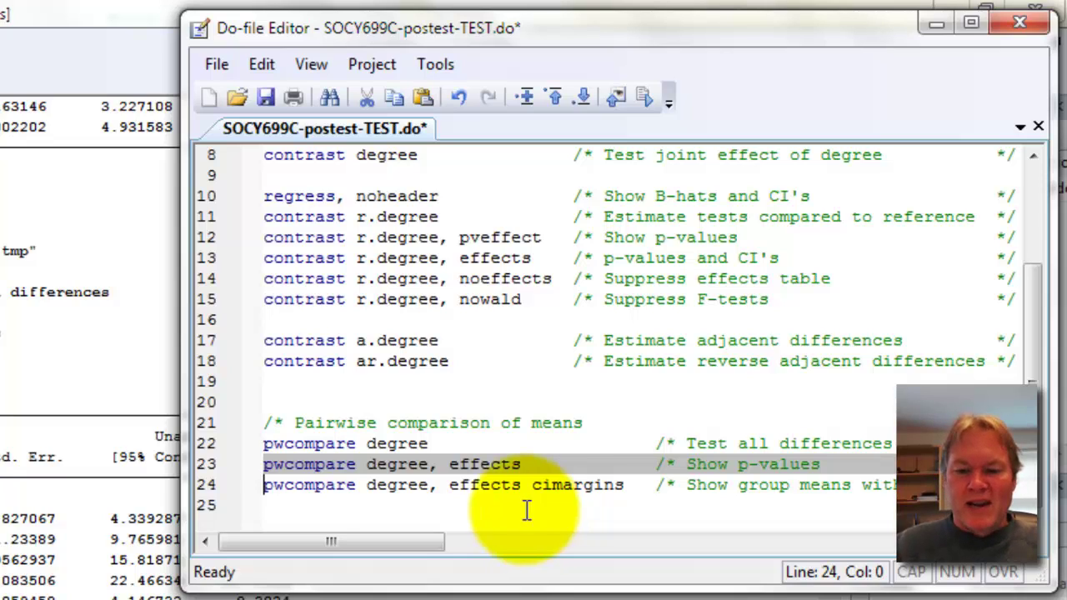
left_click(206, 487, "shift")
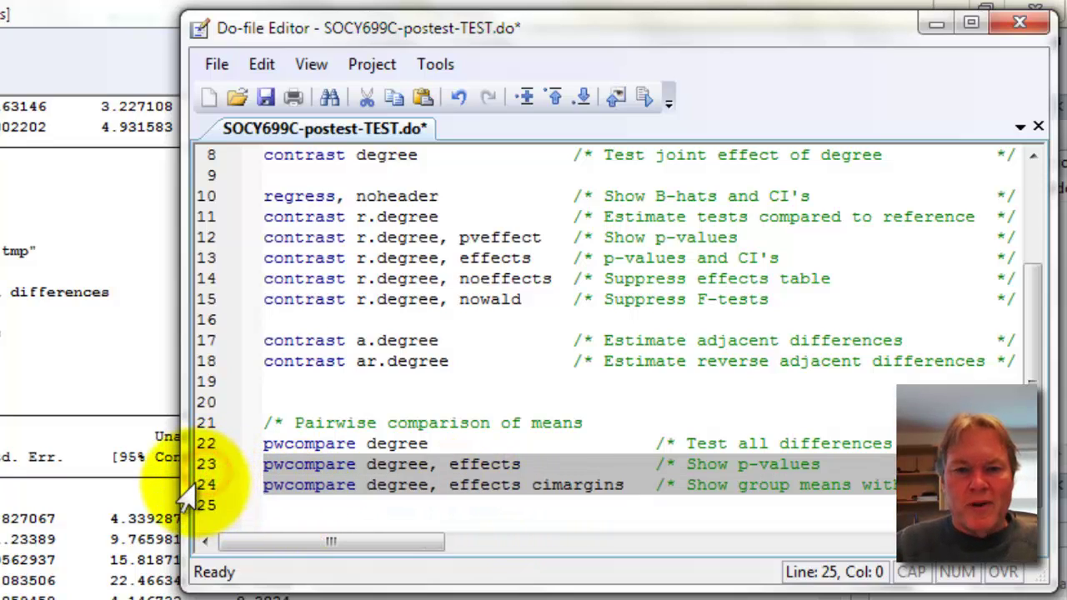
left_click(643, 98)
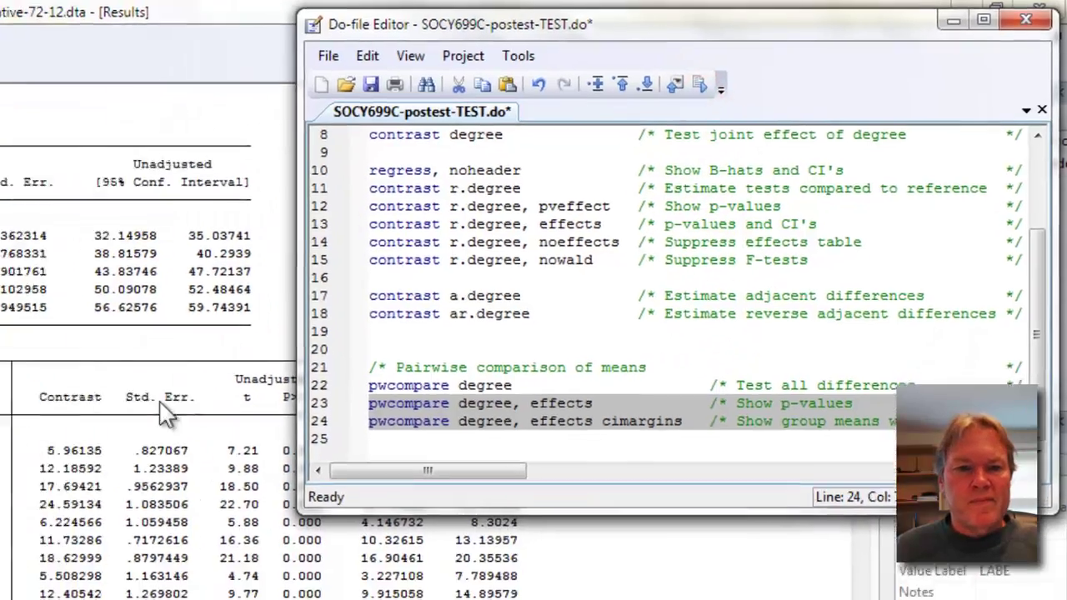
Step: Bring the main Stata window forward and scroll through the pairwise degree comparison results
left_click(167, 414)
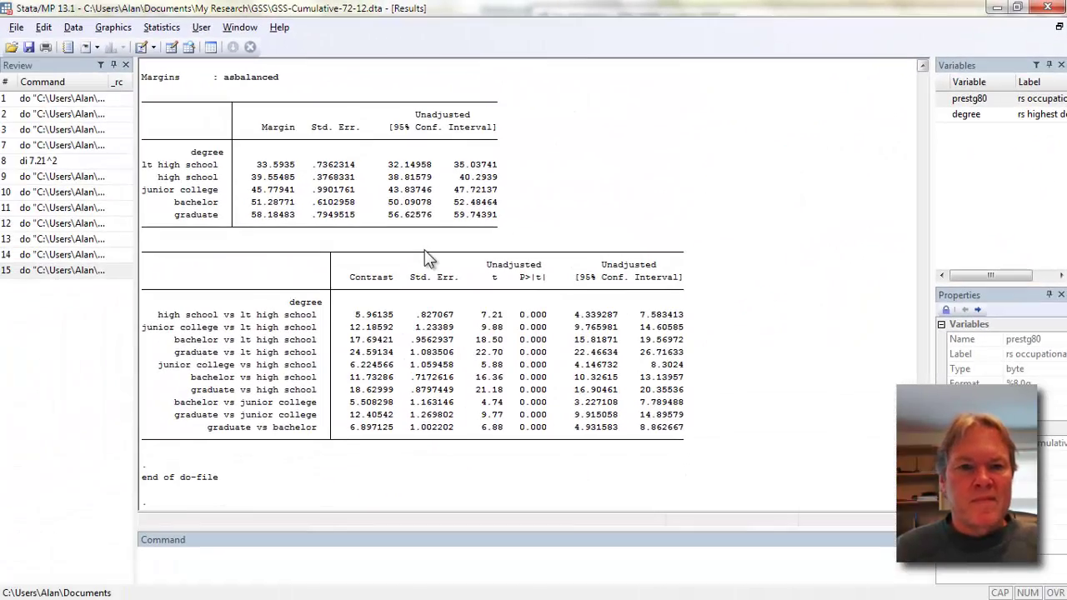
scroll(706, 352, "up", 5)
scroll(706, 353, "up", 3)
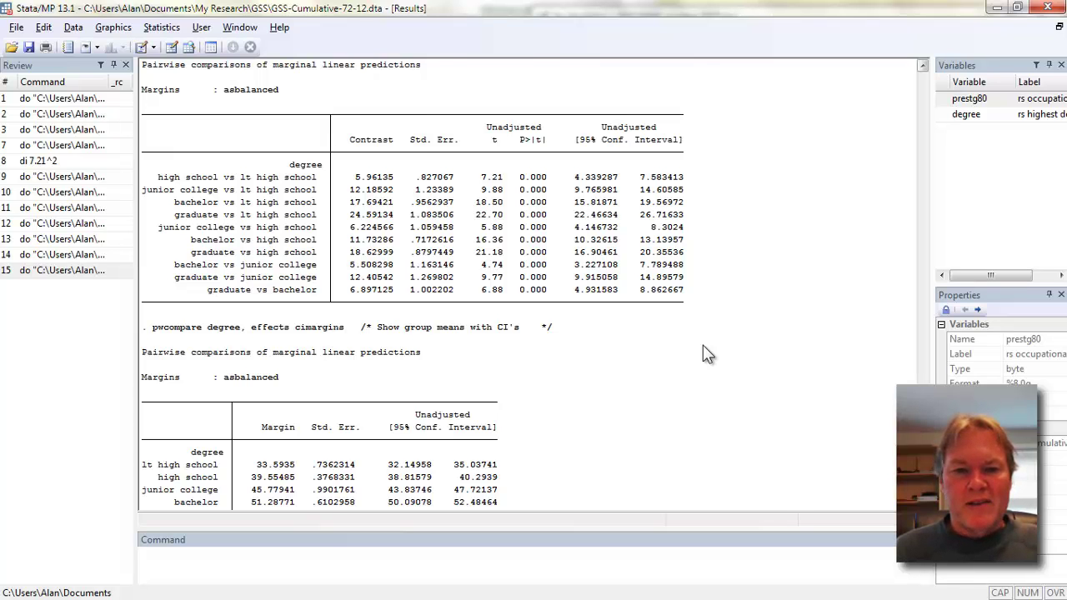
scroll(707, 352, "down", 8)
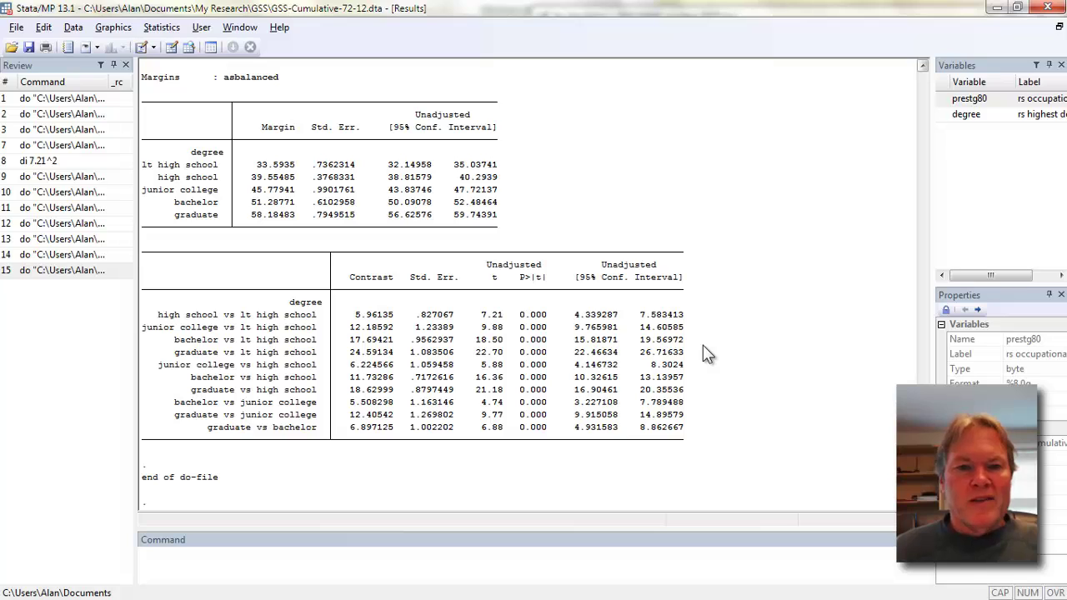